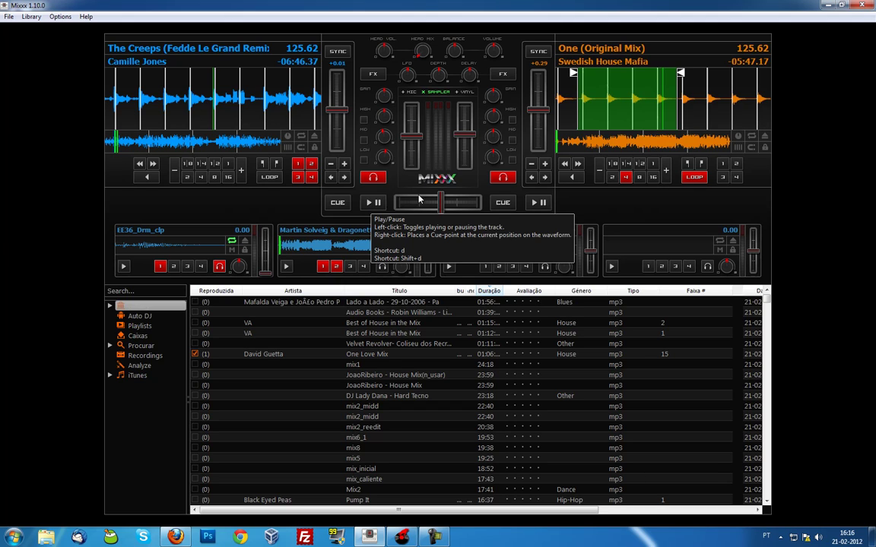
- Hide the sampler widget and scrub the waveforms of both decks
{"action": "left_click", "coordinate": [439, 92]}
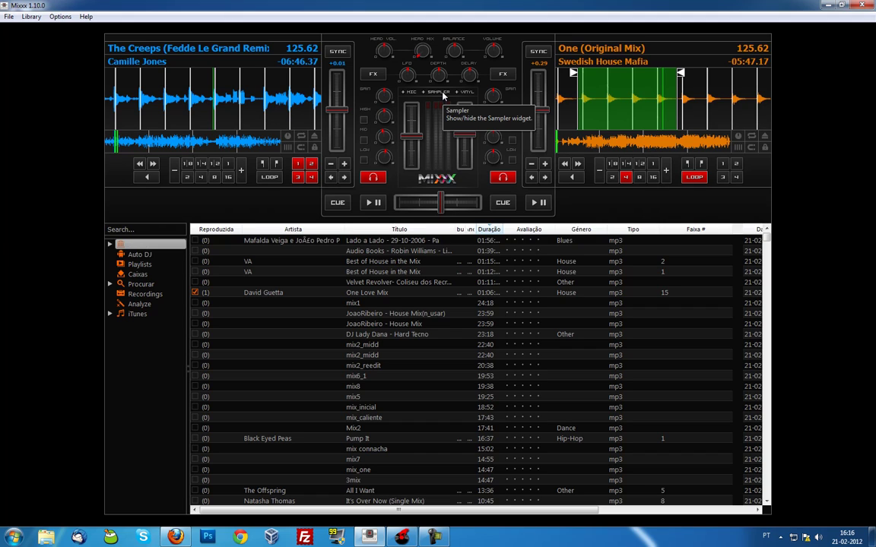
{"action": "left_click_drag", "start_coordinate": [144, 85], "coordinate": [190, 91]}
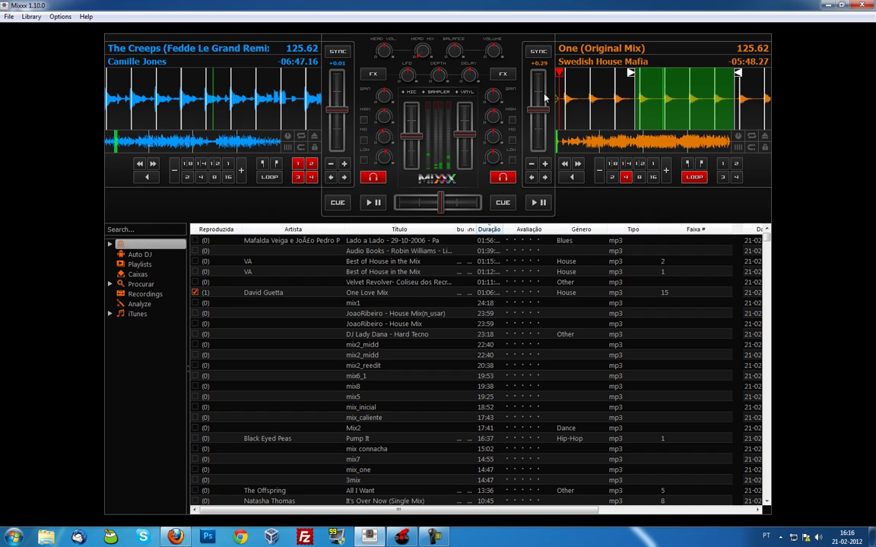
{"action": "left_click_drag", "start_coordinate": [262, 98], "coordinate": [334, 84]}
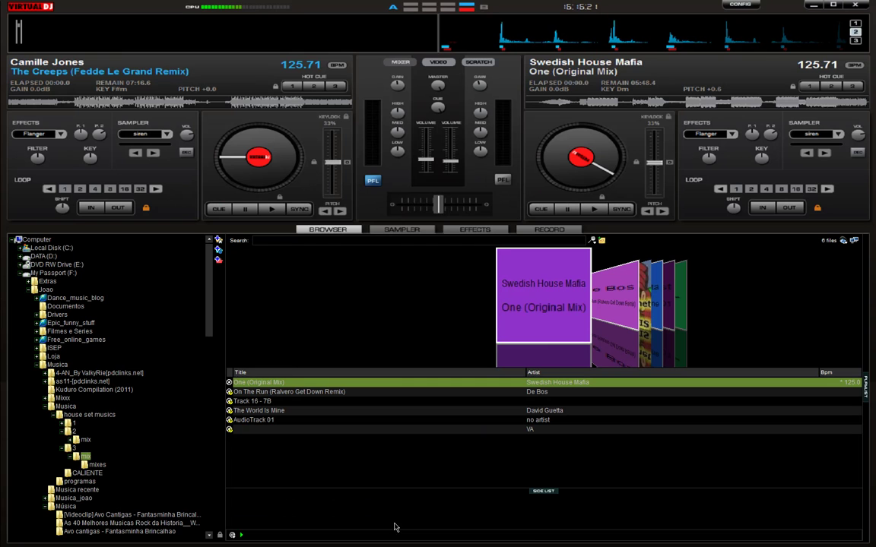
- In VirtualDJ, briefly play both tracks while moving headphone monitoring to the right deck, and return to Mixxx
{"action": "key", "text": "space"}
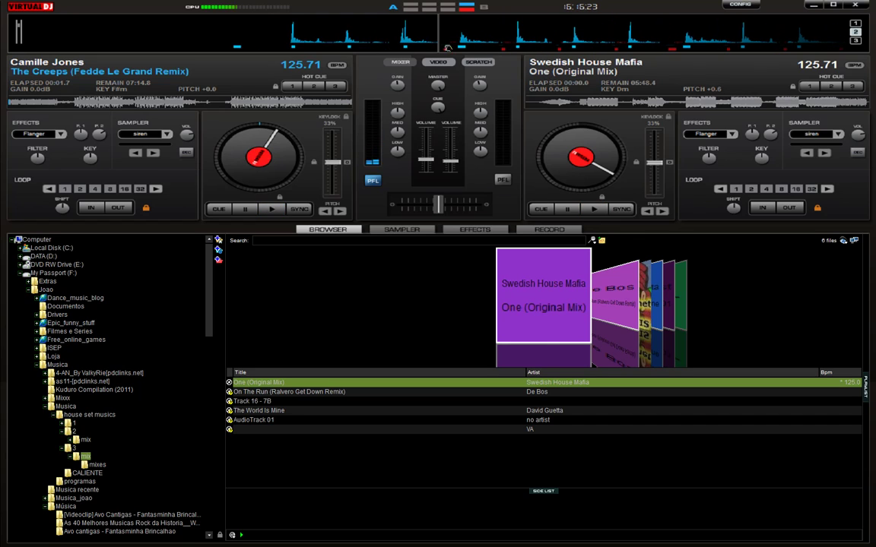
{"action": "left_click", "coordinate": [502, 180]}
{"action": "key", "text": "space"}
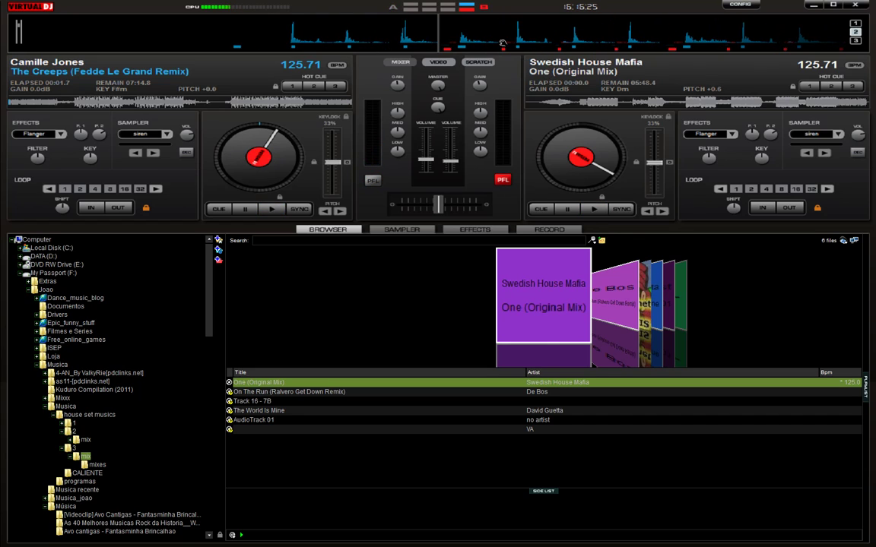
{"action": "key", "text": "space"}
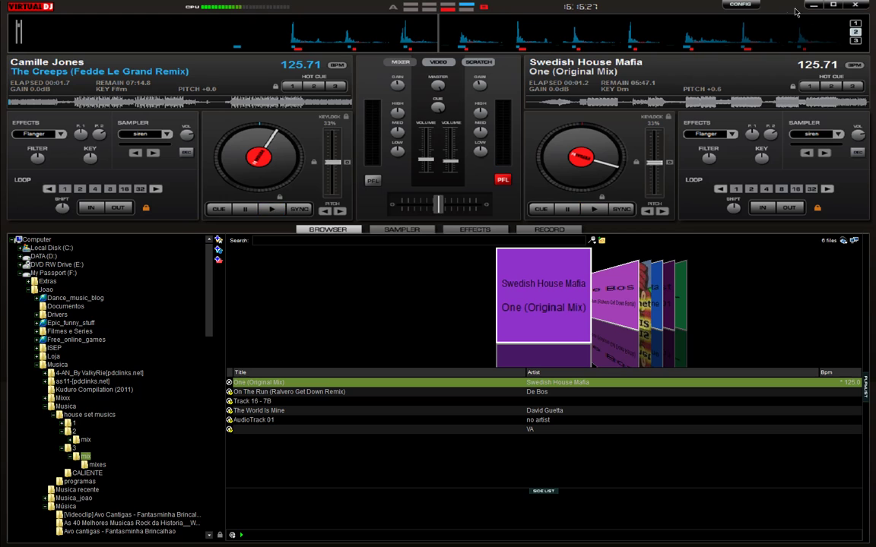
{"action": "key", "text": "alt+Tab"}
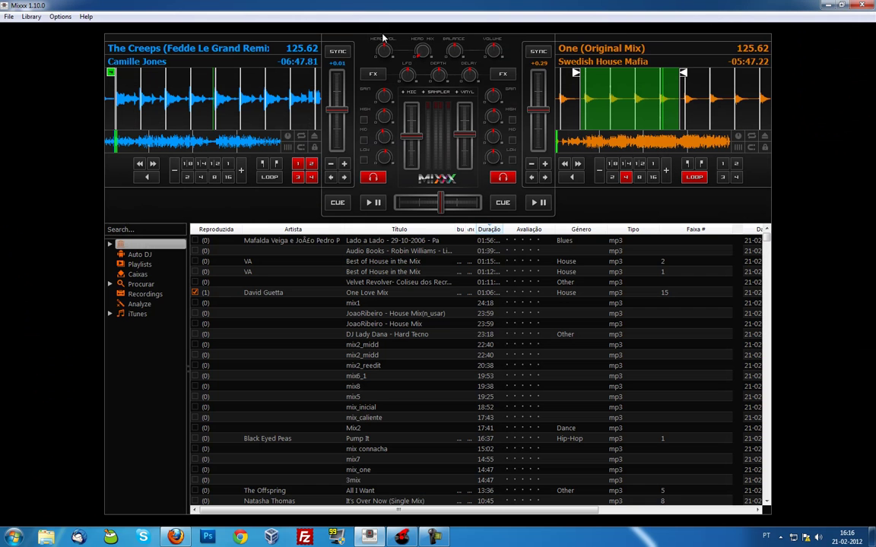
- Choose a different theme (Tema) in the Interface preferences and apply it
{"action": "left_click", "coordinate": [60, 16]}
{"action": "left_click", "coordinate": [72, 79]}
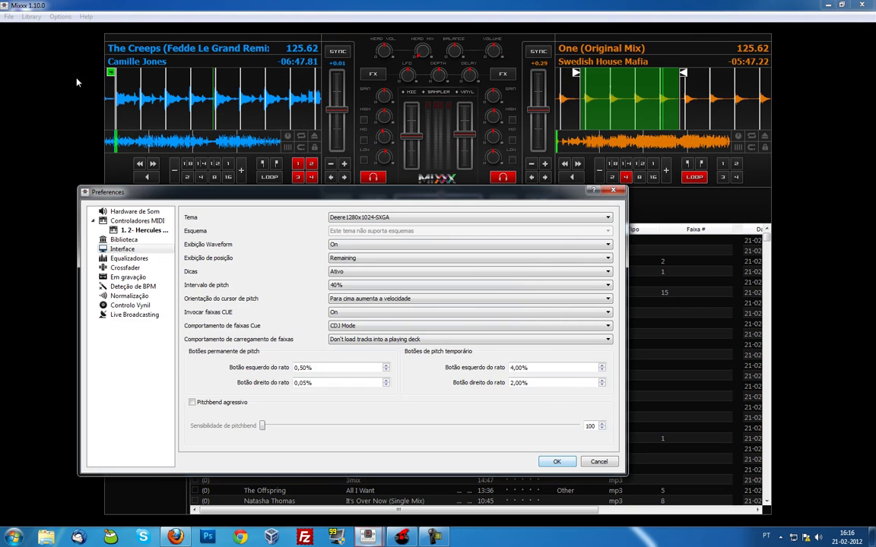
{"action": "left_click", "coordinate": [131, 212]}
{"action": "left_click", "coordinate": [124, 240]}
{"action": "left_click", "coordinate": [122, 248]}
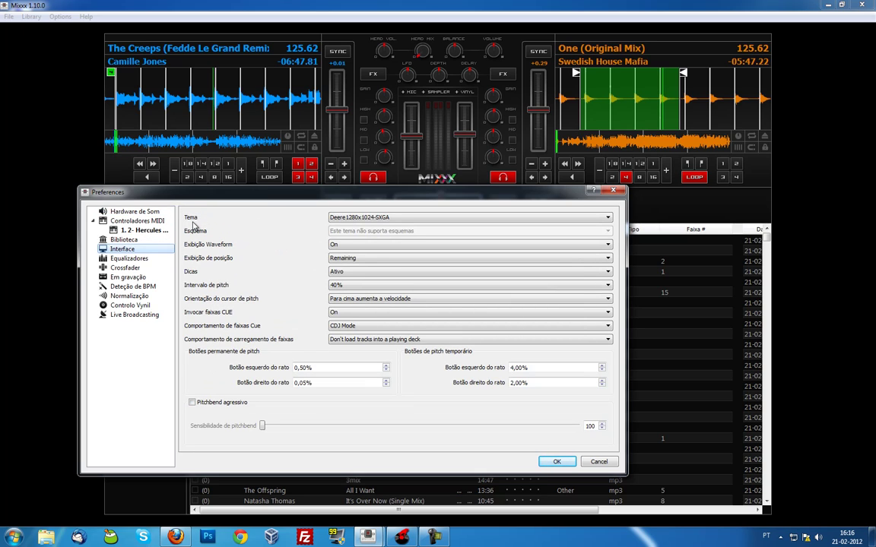
{"action": "left_click", "coordinate": [340, 218]}
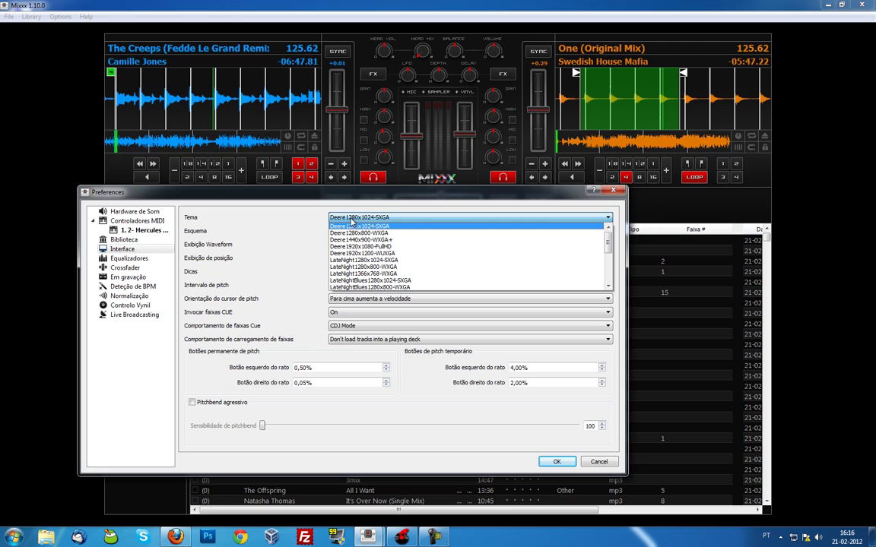
{"action": "key", "text": "Escape"}
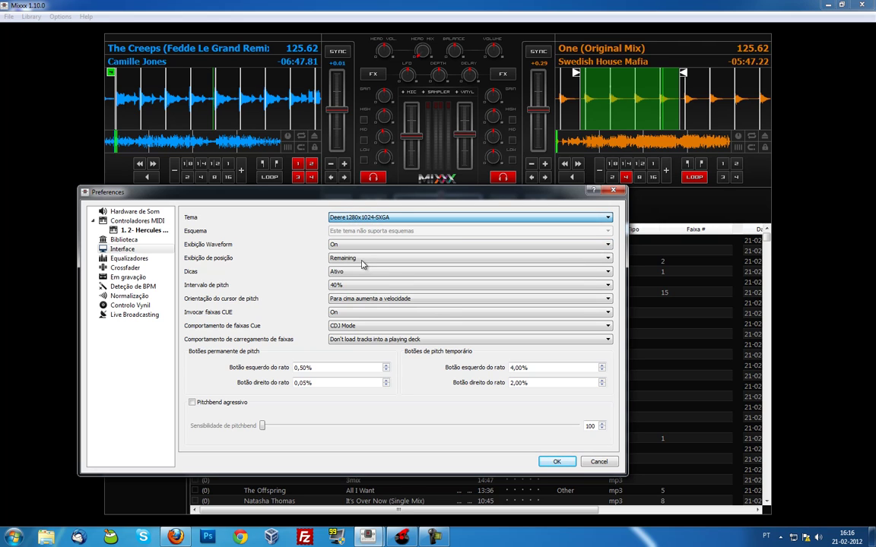
{"action": "left_click", "coordinate": [557, 462]}
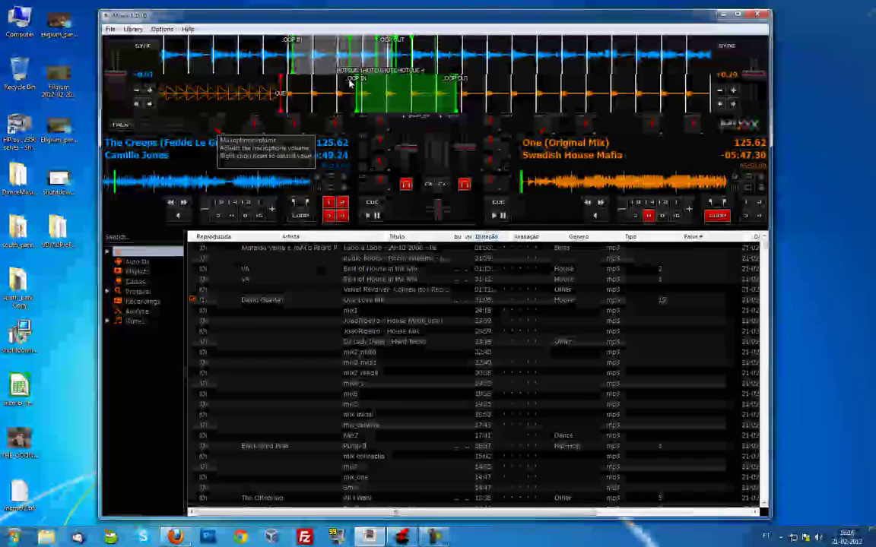
- Scrub both decks' stacked waveforms, and bring Mixxx back from VirtualDJ with its window maximized
{"action": "left_click_drag", "start_coordinate": [387, 65], "coordinate": [423, 65]}
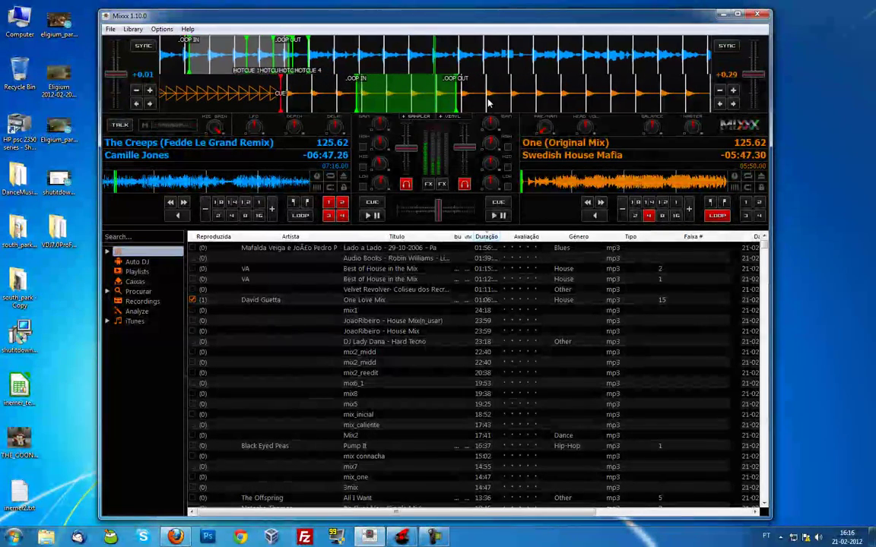
{"action": "left_click_drag", "start_coordinate": [386, 93], "coordinate": [458, 99]}
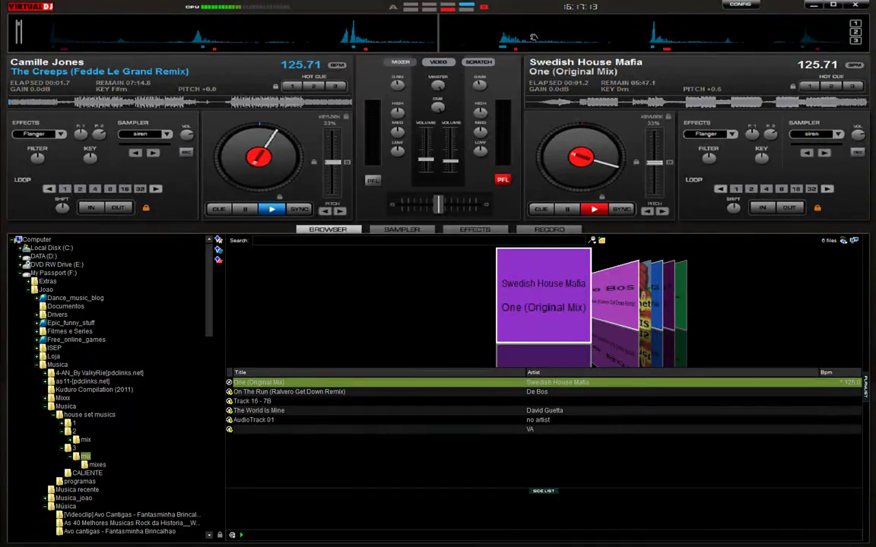
{"action": "left_click", "coordinate": [814, 6]}
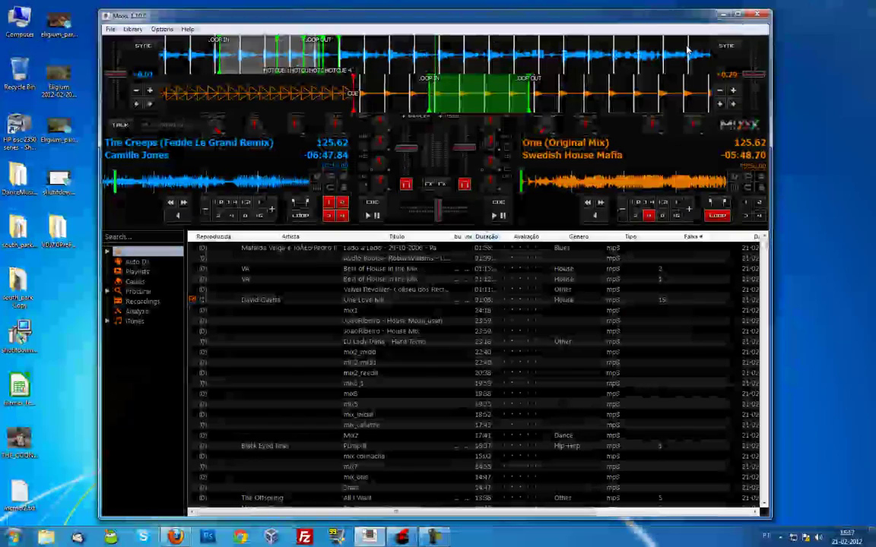
{"action": "double_click", "coordinate": [417, 10]}
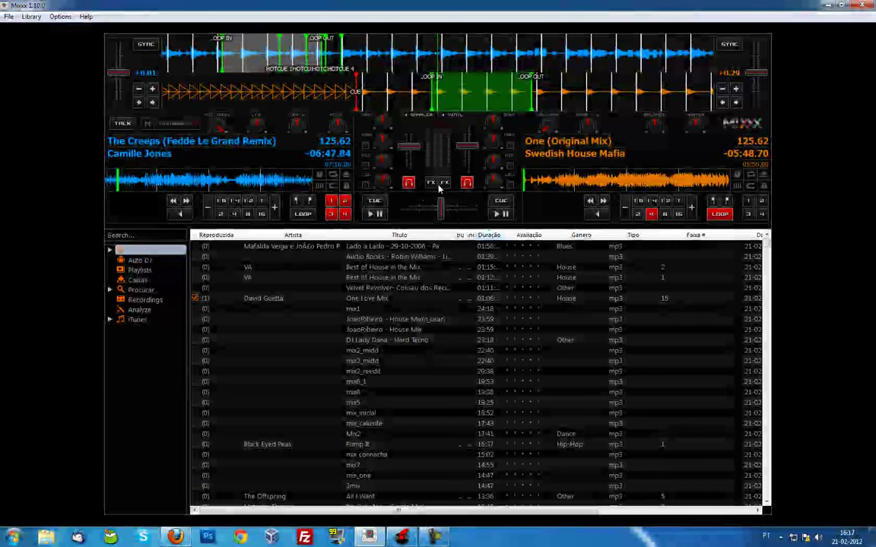
- Switch the FX effect on for both decks and back off again
{"action": "left_click", "coordinate": [431, 184]}
{"action": "left_click", "coordinate": [445, 184]}
{"action": "left_click", "coordinate": [436, 184]}
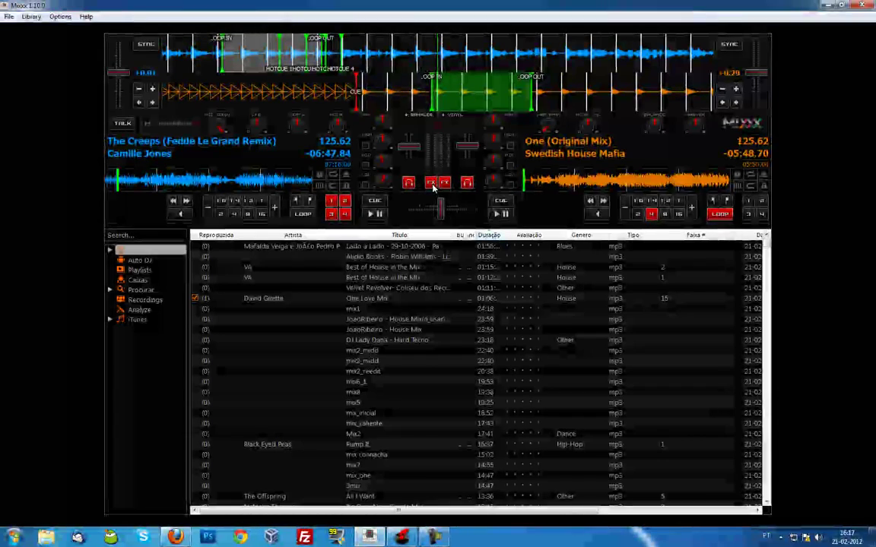
{"action": "left_click", "coordinate": [444, 182]}
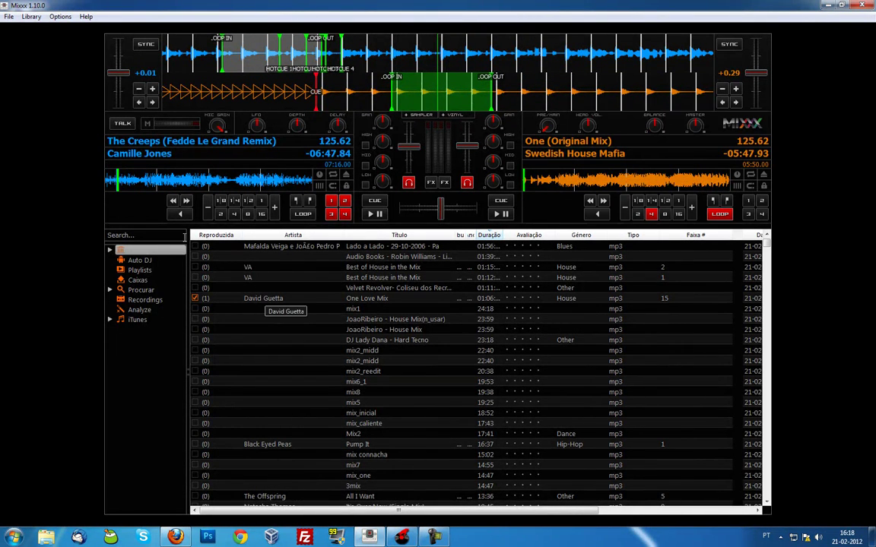
- Search the library for "one" and load Swedish House Mafia's One (Original Mix) onto deck 2
{"action": "left_click", "coordinate": [161, 235]}
{"action": "type", "text": "one"}
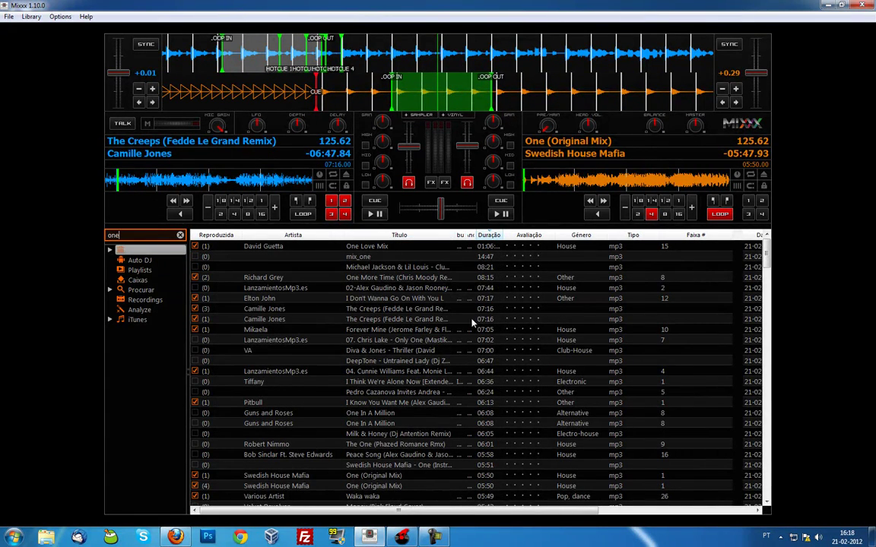
{"action": "scroll", "coordinate": [333, 481], "scroll_direction": "down", "scroll_amount": 1}
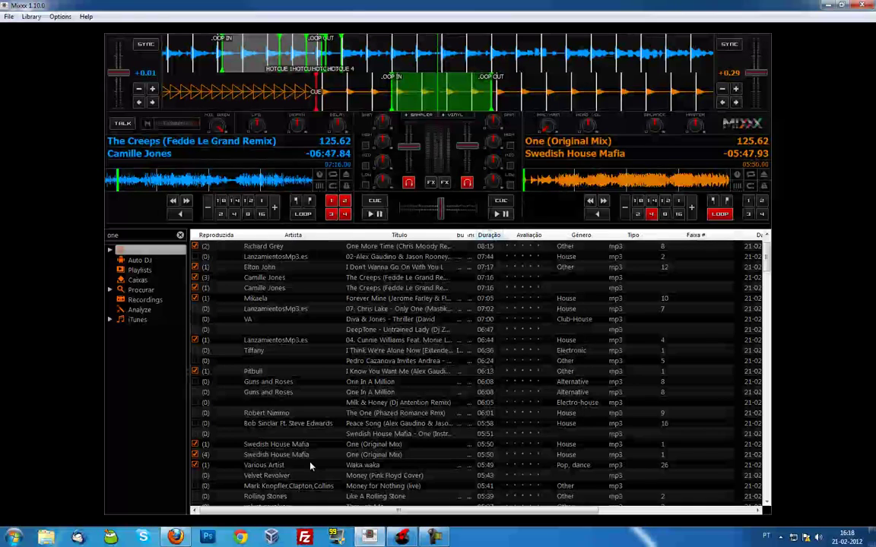
{"action": "left_click_drag", "start_coordinate": [281, 444], "coordinate": [596, 183]}
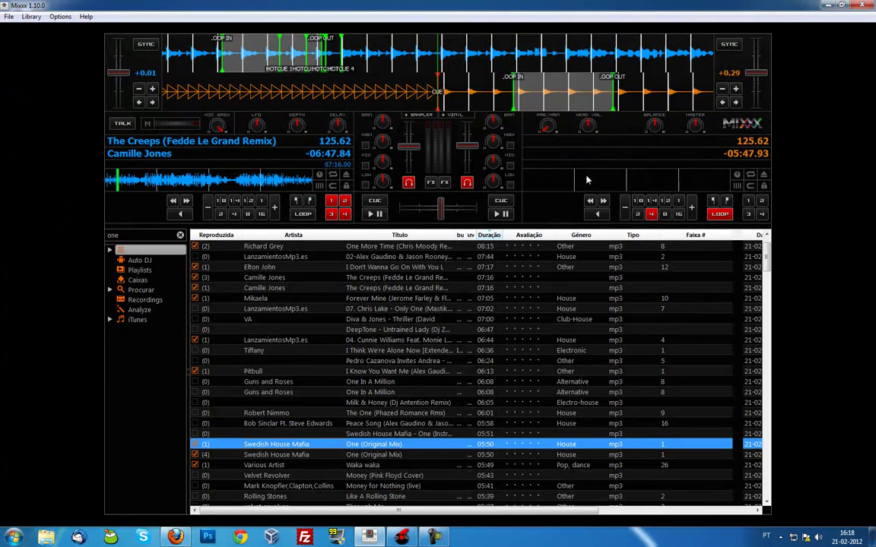
- Load each of the two library copies of Swedish House Mafia's One (Original Mix) to Deck 1 in turn
{"action": "right_click", "coordinate": [275, 454]}
{"action": "left_click", "coordinate": [330, 358]}
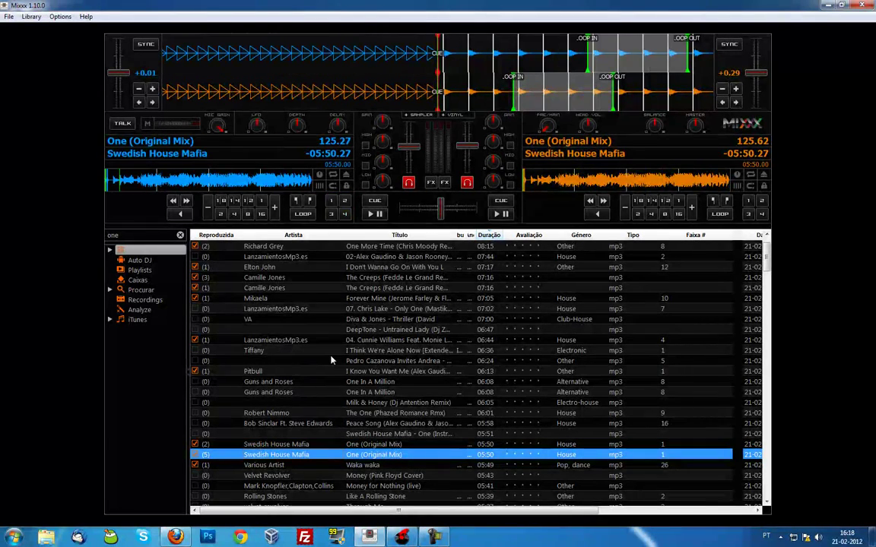
{"action": "right_click", "coordinate": [298, 444]}
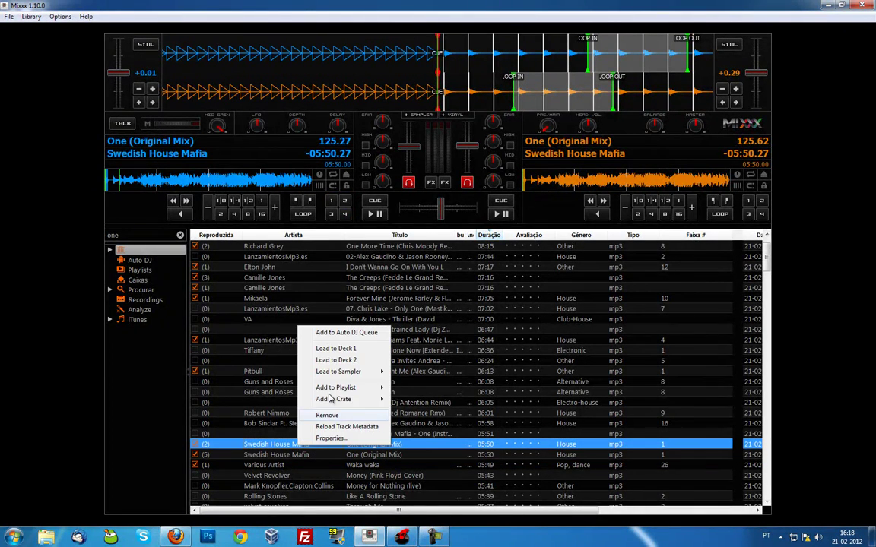
{"action": "left_click", "coordinate": [333, 349]}
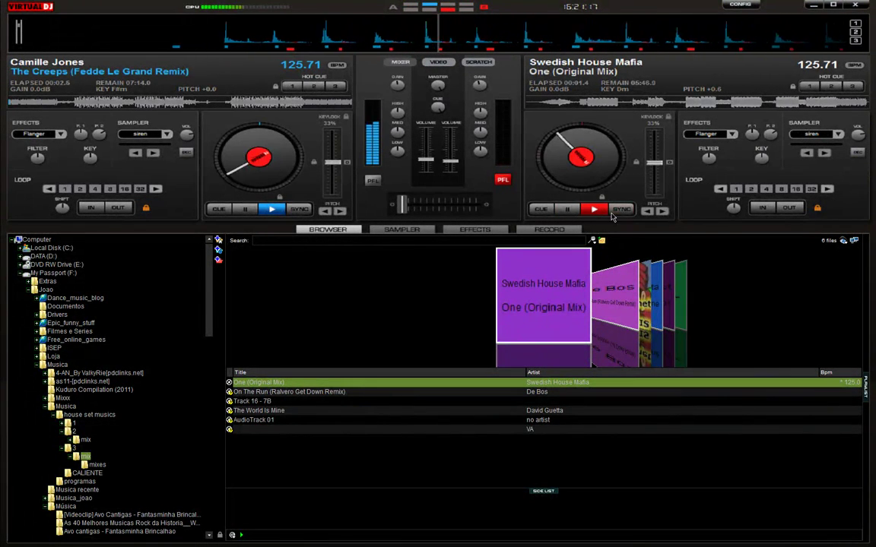
- In VirtualDJ, set a 4-beat loop on the right deck, centre the crossfader and return to Mixxx
{"action": "left_click", "coordinate": [765, 188]}
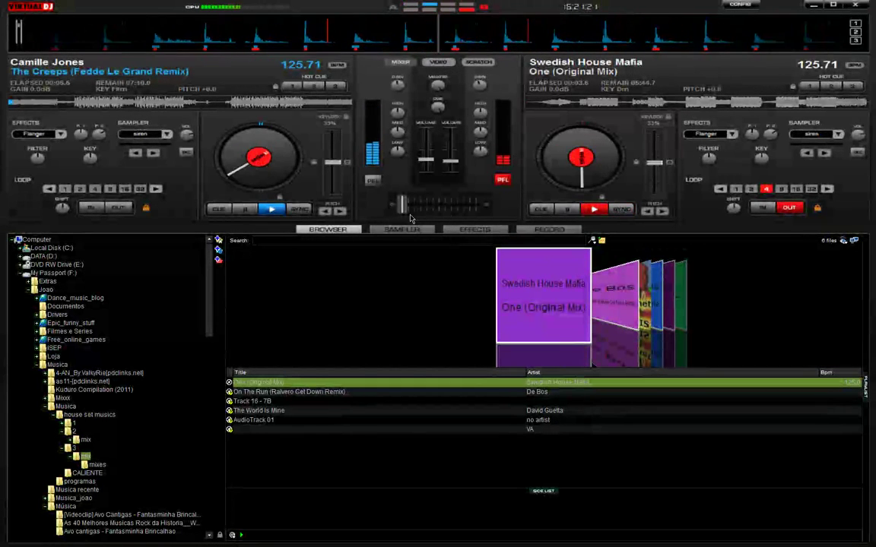
{"action": "left_click_drag", "start_coordinate": [402, 205], "coordinate": [439, 211]}
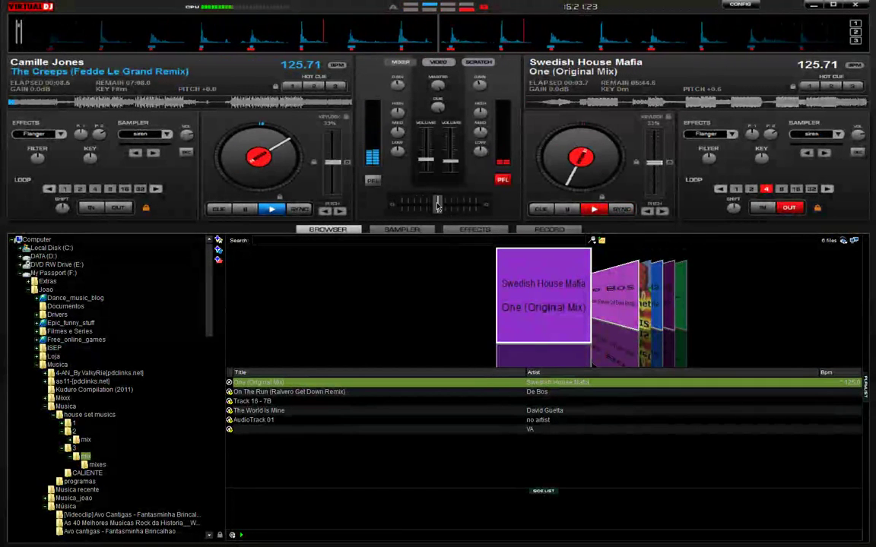
{"action": "mouse_move", "coordinate": [437, 207]}
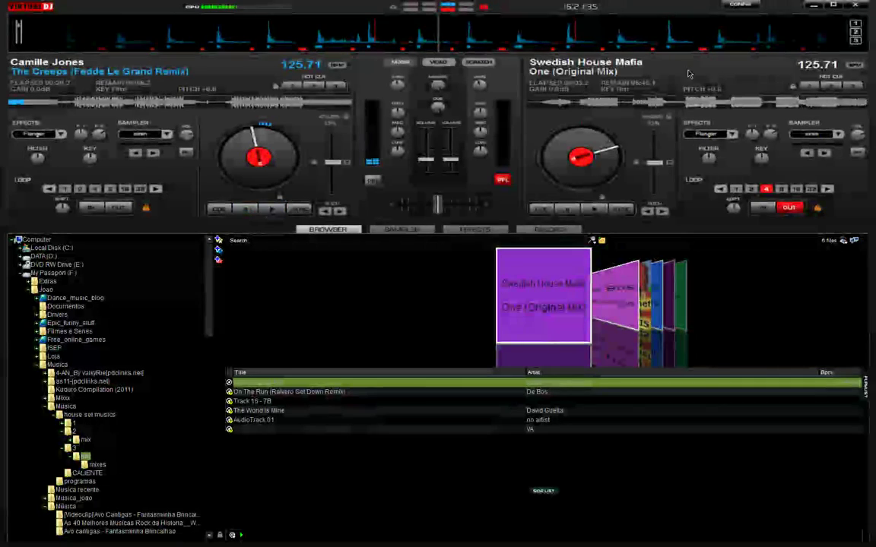
{"action": "left_click", "coordinate": [812, 7]}
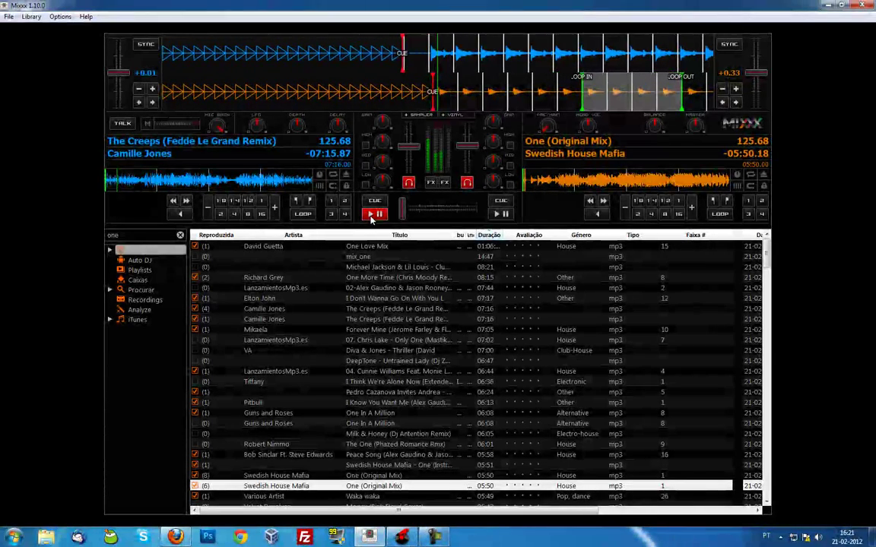
- Play One (Original Mix) on deck 2 with a 4-beat loop and move the crossfader to the centre
{"action": "left_click", "coordinate": [495, 214]}
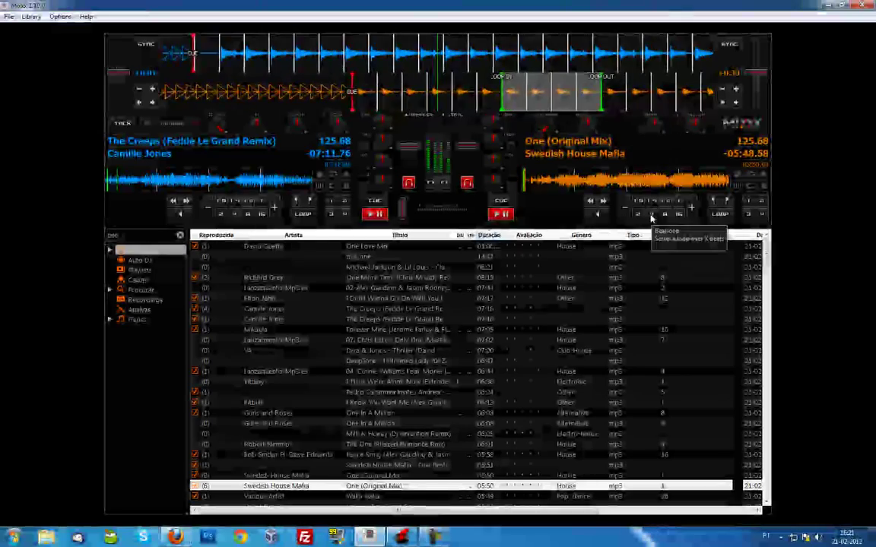
{"action": "left_click", "coordinate": [651, 216]}
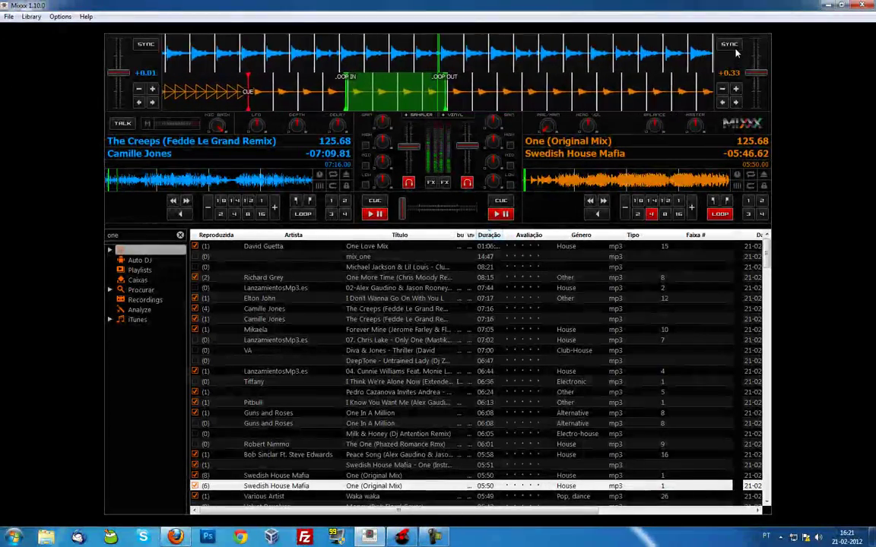
{"action": "left_click_drag", "start_coordinate": [403, 207], "coordinate": [443, 215]}
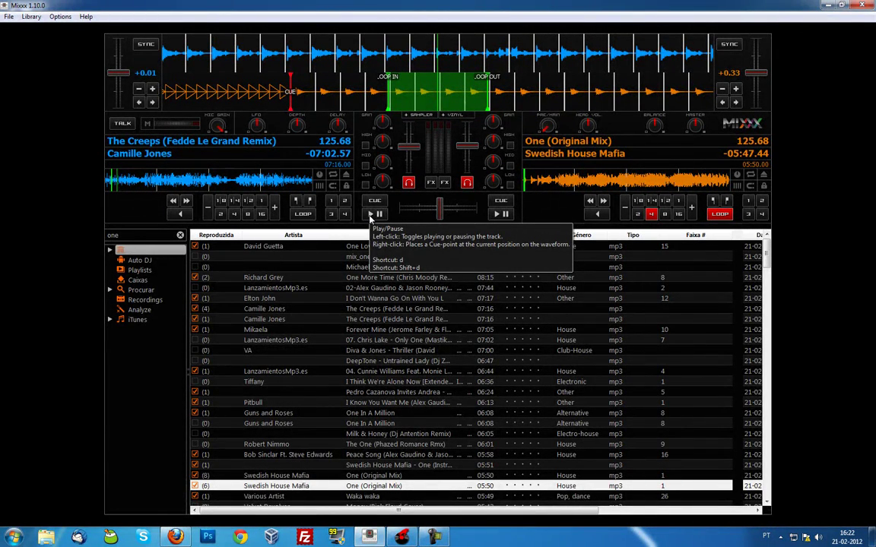
- Play each deck's track separately and try to adjust the beat grid of One (Original Mix) on deck 2
{"action": "left_click", "coordinate": [370, 215]}
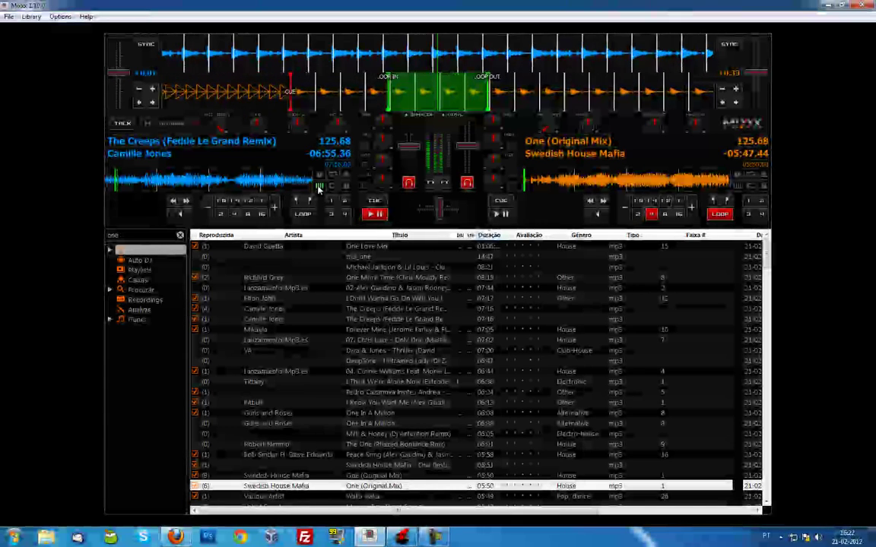
{"action": "left_click", "coordinate": [385, 215]}
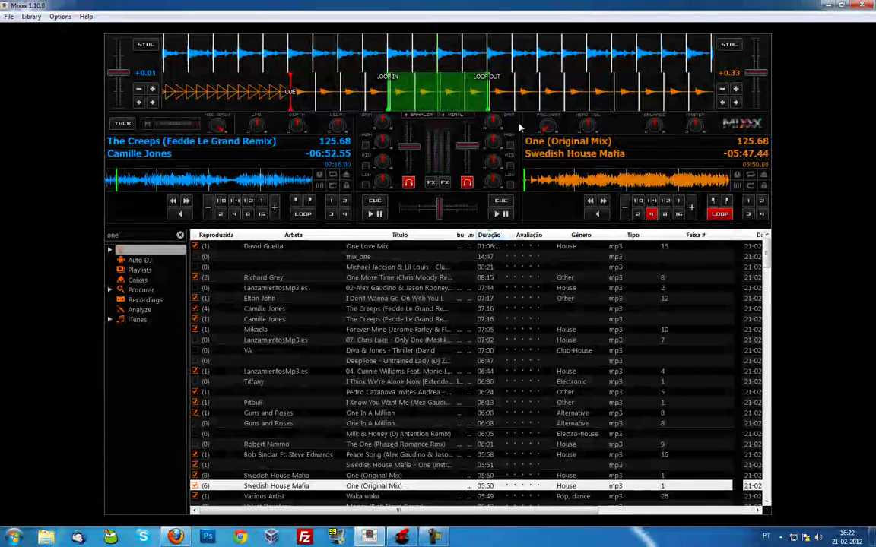
{"action": "left_click", "coordinate": [505, 215]}
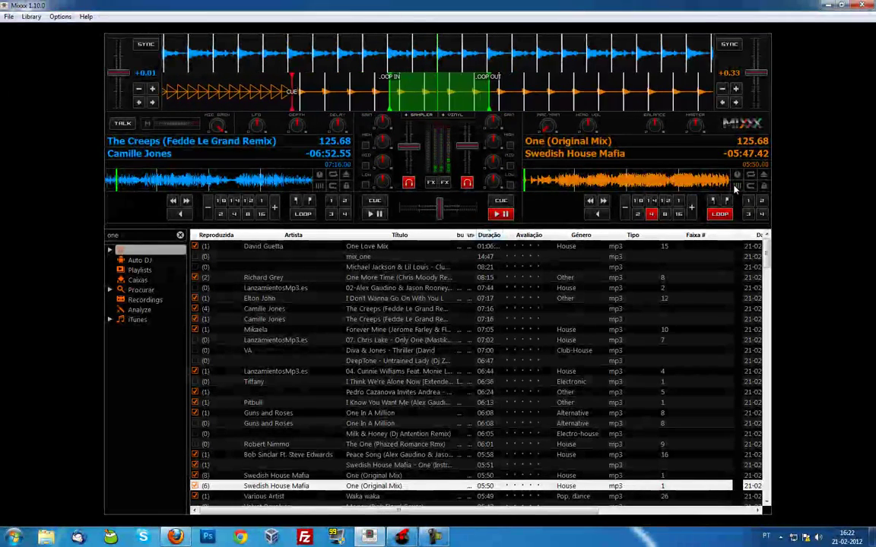
{"action": "left_click", "coordinate": [734, 186]}
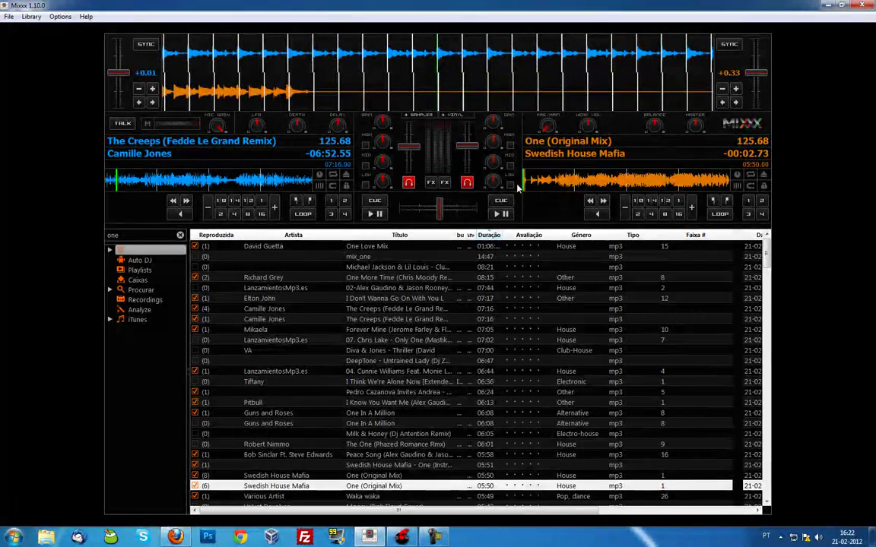
- Play One (Original Mix) on deck 2, adjust its beat grid to the playback position and pause it
{"action": "left_click", "coordinate": [504, 216]}
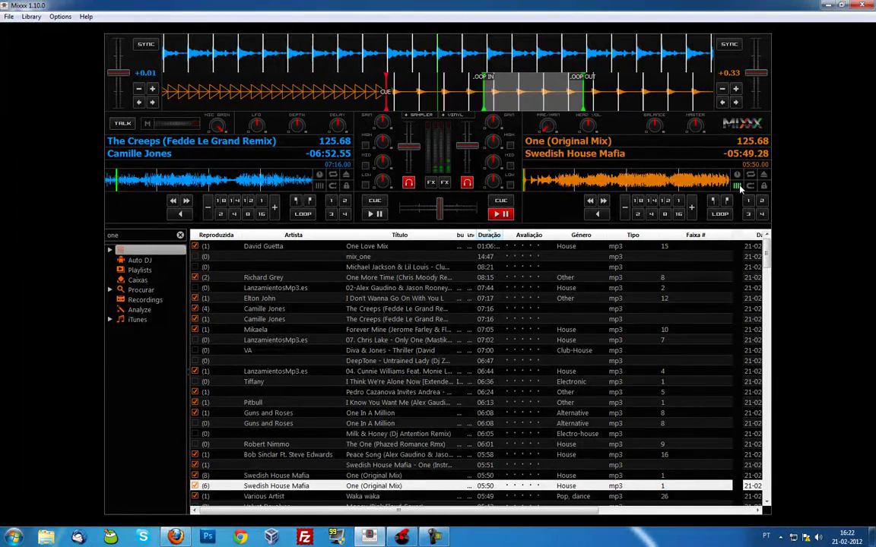
{"action": "left_click", "coordinate": [505, 215]}
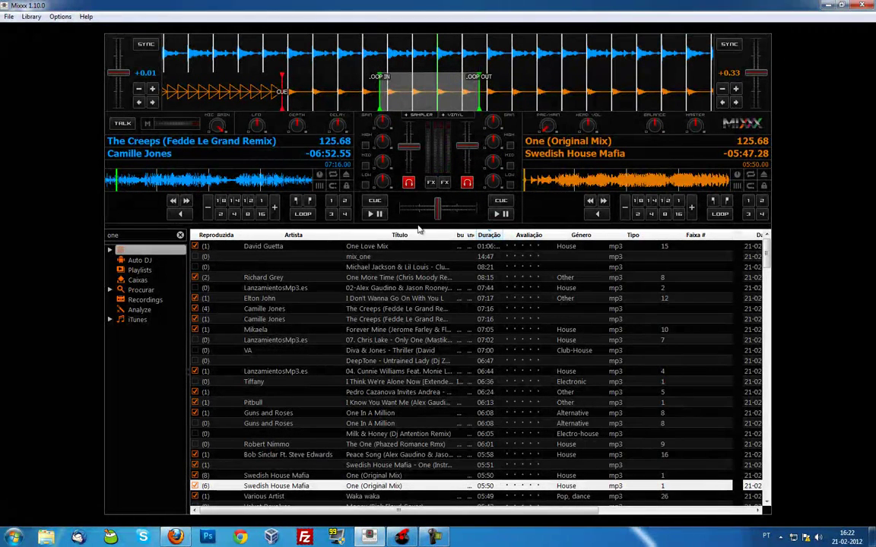
- Play The Creeps on deck 1 with the crossfader fully on that deck, add deck 2 with a 4-beat loop and centre the crossfader
{"action": "left_click_drag", "start_coordinate": [438, 219], "coordinate": [247, 217]}
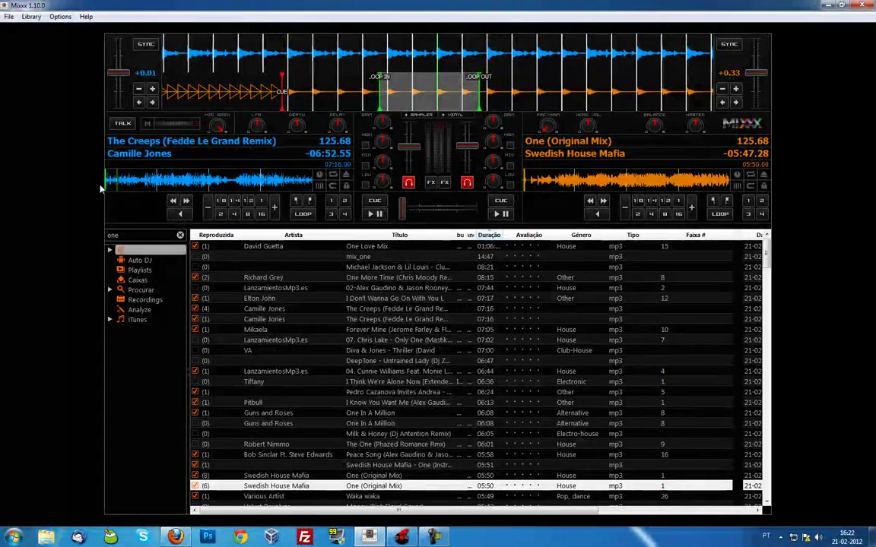
{"action": "left_click", "coordinate": [373, 215]}
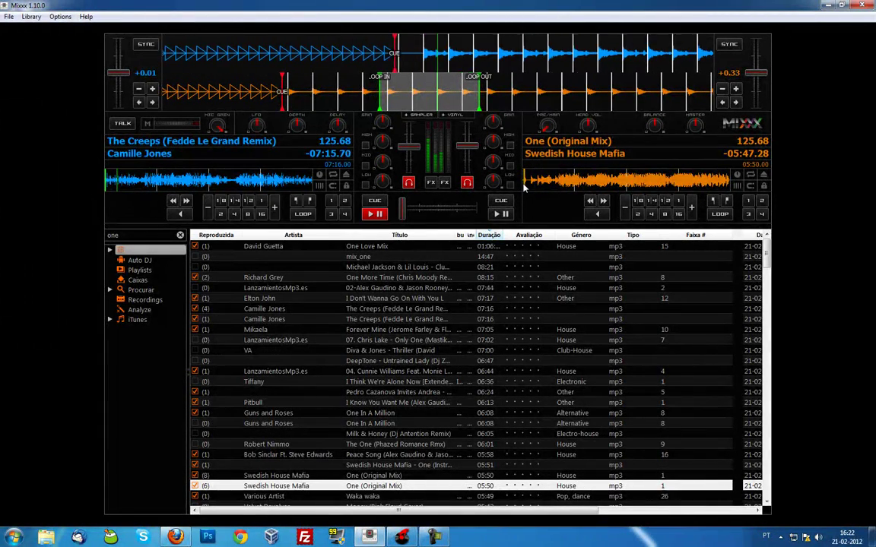
{"action": "left_click", "coordinate": [499, 214]}
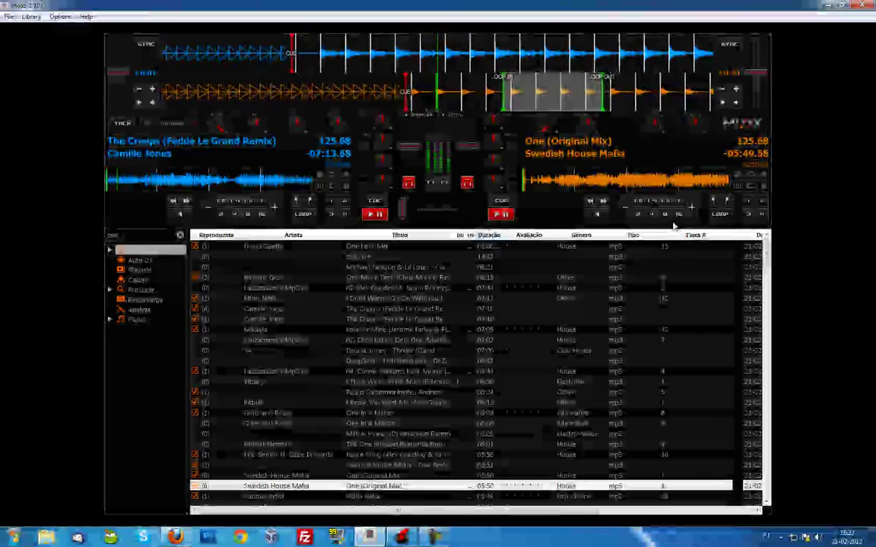
{"action": "left_click", "coordinate": [652, 214]}
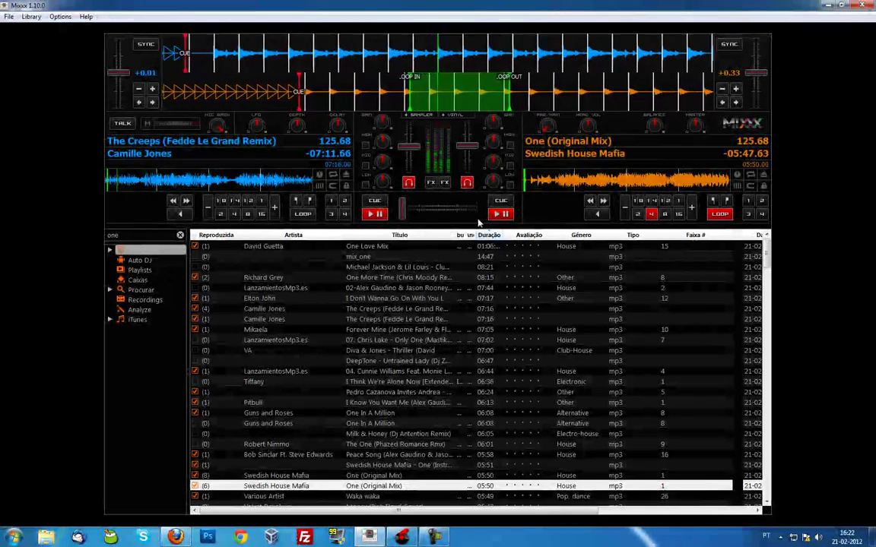
{"action": "left_click_drag", "start_coordinate": [404, 217], "coordinate": [439, 213]}
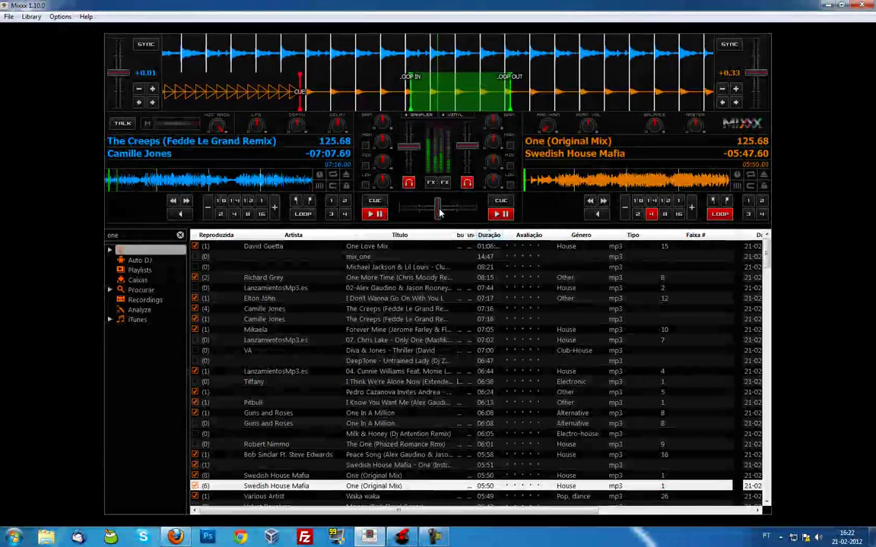
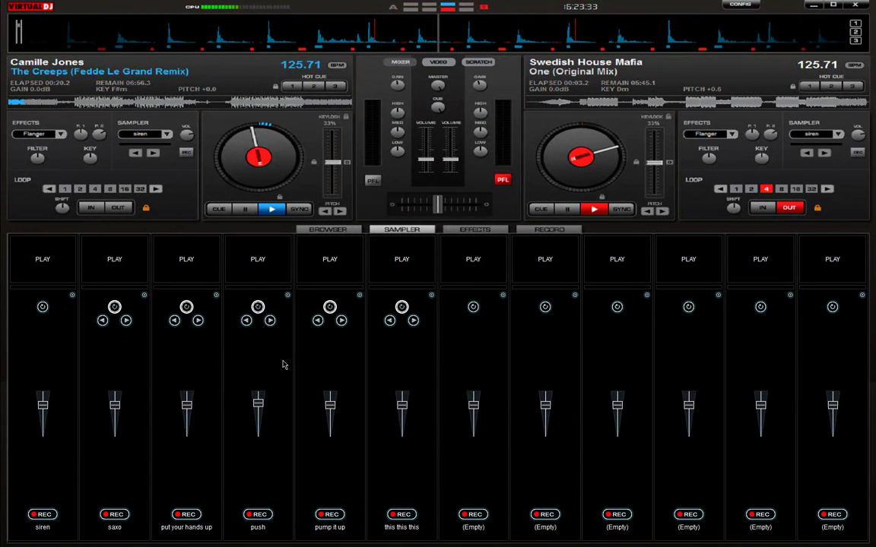
- In VirtualDJ, lower the volume of the "put your hands up" sample
{"action": "left_click_drag", "start_coordinate": [186, 403], "coordinate": [186, 413]}
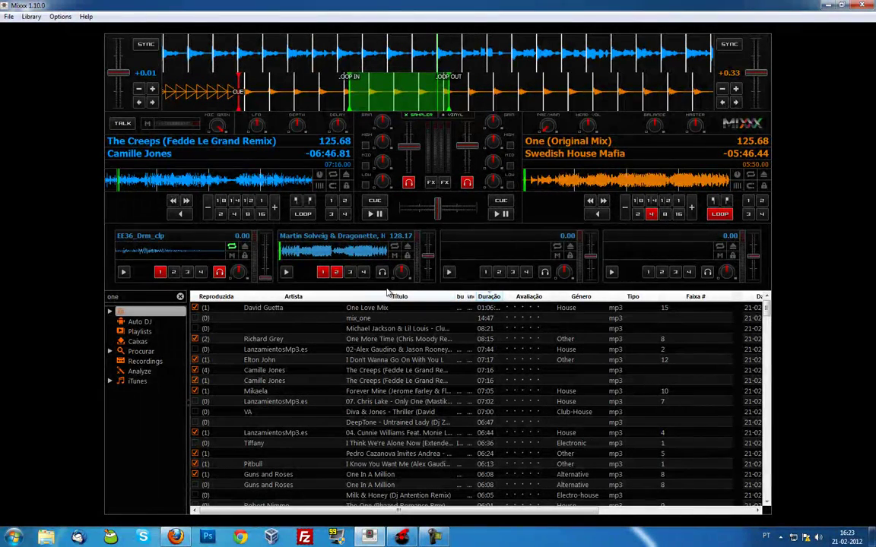
- In Mixxx, play the Martin Solveig & Dragonette track in the second sampler, adjust its volume, use hot cue 2 and stop it
{"action": "left_click", "coordinate": [286, 272]}
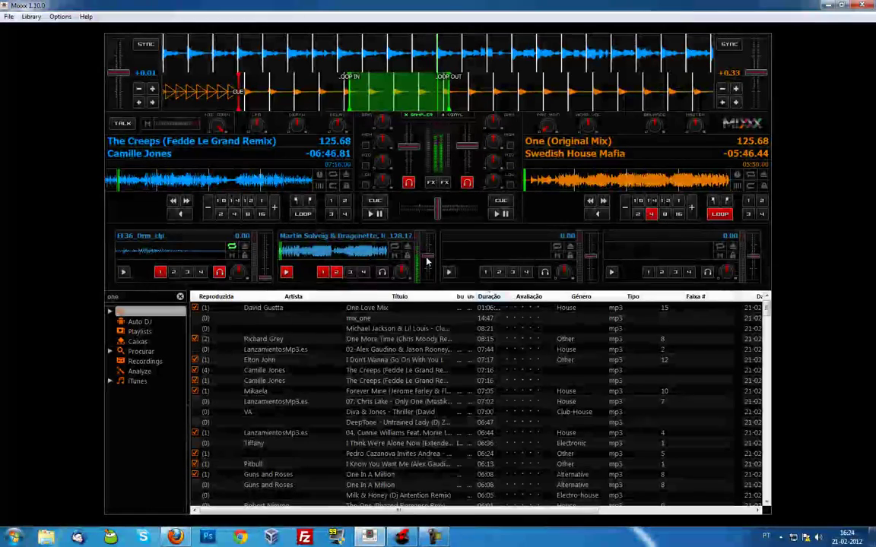
{"action": "left_click_drag", "start_coordinate": [434, 243], "coordinate": [433, 257]}
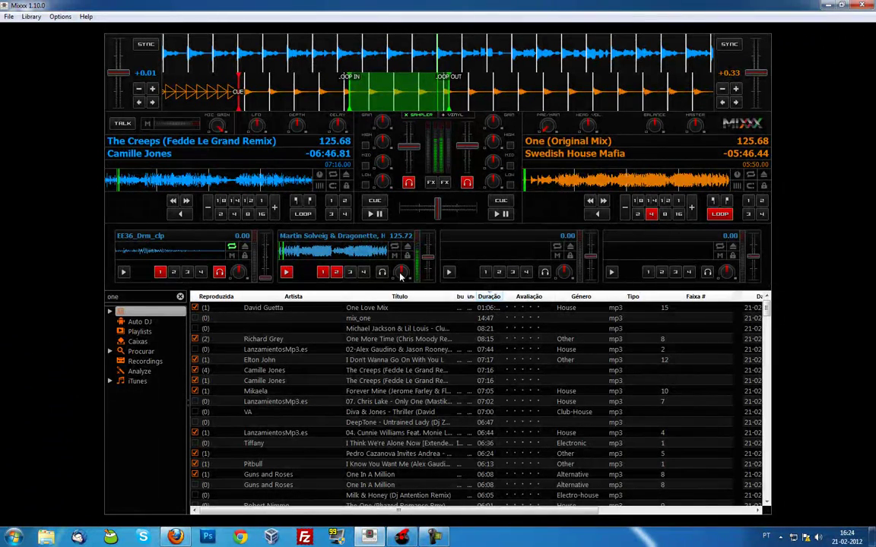
{"action": "left_click", "coordinate": [335, 273]}
{"action": "left_click", "coordinate": [288, 274]}
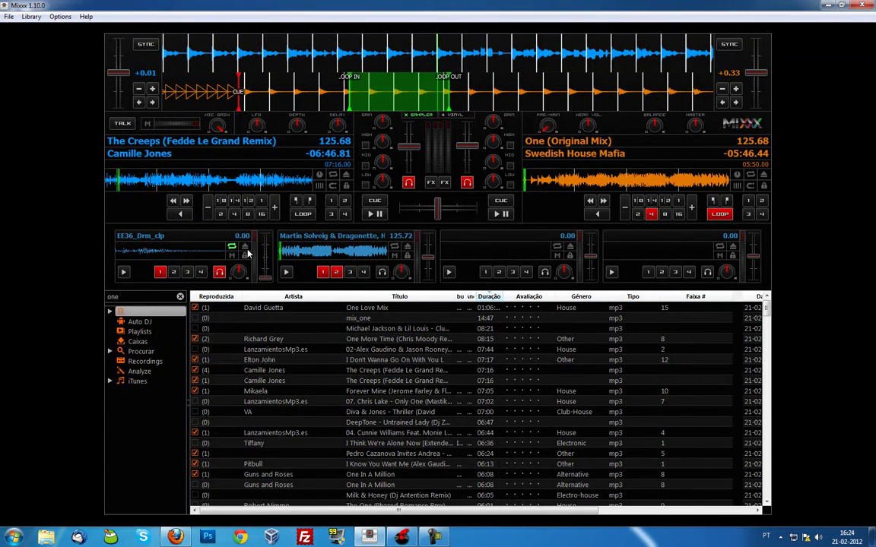
- Play the EE36_Drm_clp sample in the first sampler, adjust its volume and stop it
{"action": "left_click", "coordinate": [124, 272]}
{"action": "mouse_move", "coordinate": [265, 278]}
{"action": "left_mouse_down"}
{"action": "mouse_move", "coordinate": [269, 244]}
{"action": "mouse_move", "coordinate": [260, 288]}
{"action": "left_mouse_up"}
{"action": "left_click", "coordinate": [124, 271]}
- Open the Auto DJ queue and widen its artist and title columns
{"action": "left_click", "coordinate": [165, 322]}
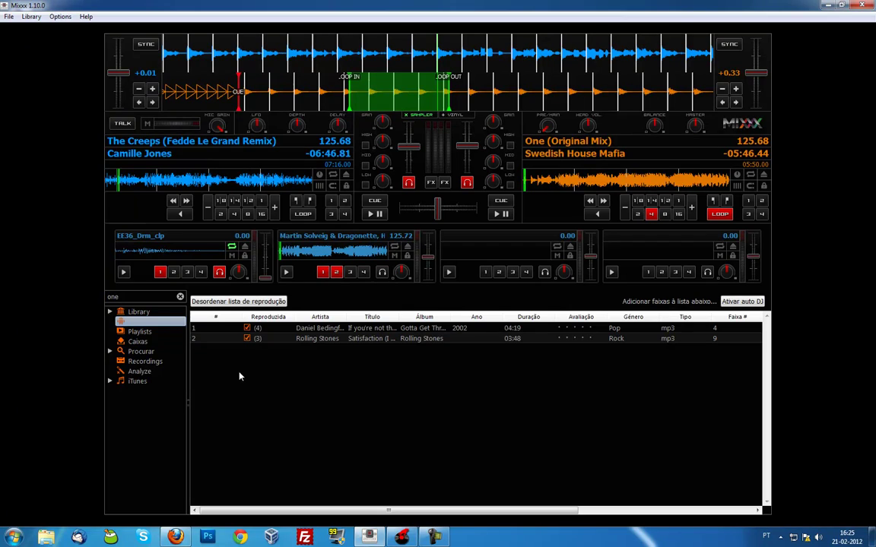
{"action": "left_click", "coordinate": [742, 302]}
{"action": "left_click_drag", "start_coordinate": [347, 316], "coordinate": [427, 317]}
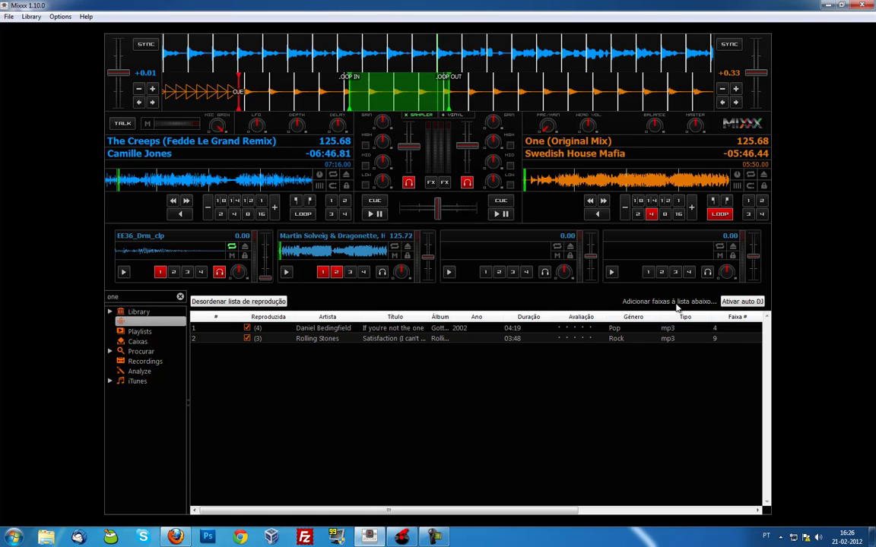
- Enable Auto DJ and skip near the end of If you're not the one to trigger the transition to Satisfaction
{"action": "left_click", "coordinate": [740, 302]}
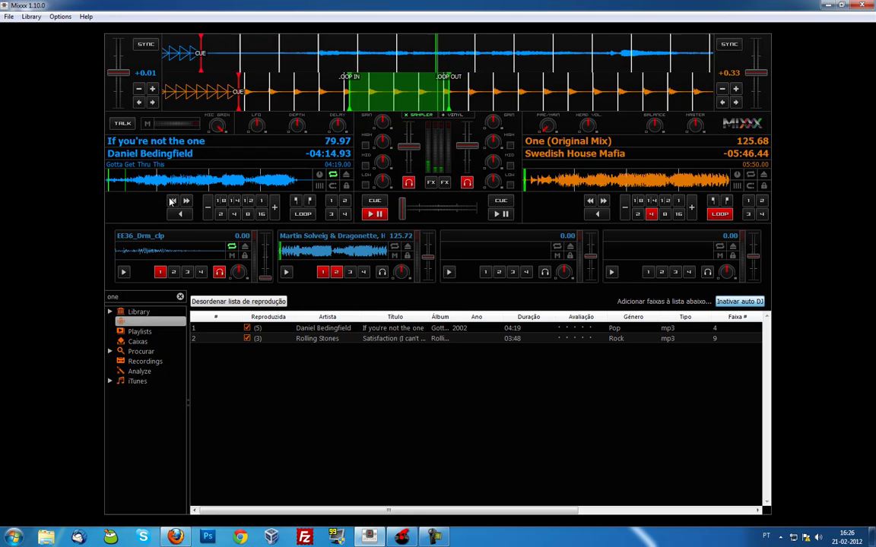
{"action": "left_click", "coordinate": [283, 183]}
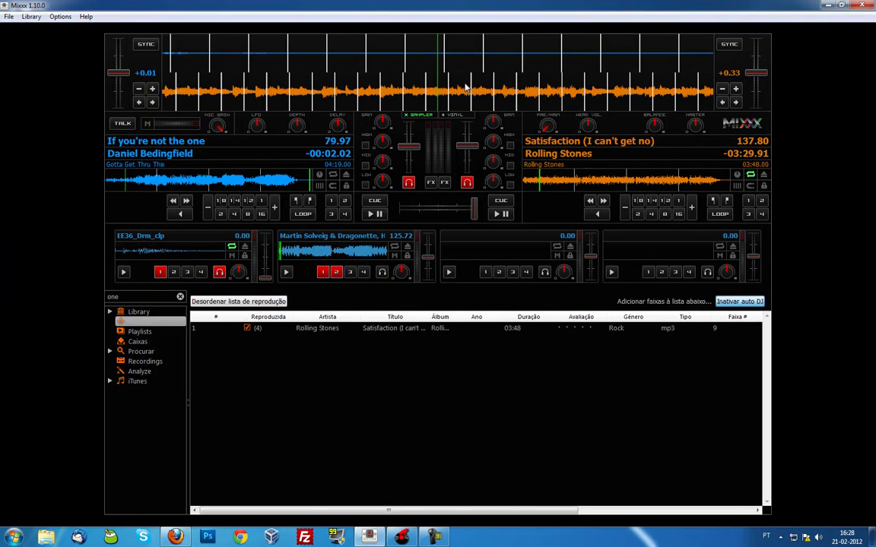
- Play Satisfaction (I can't get no) briefly on deck 2 and try the FX switches of the decks
{"action": "key", "text": "l"}
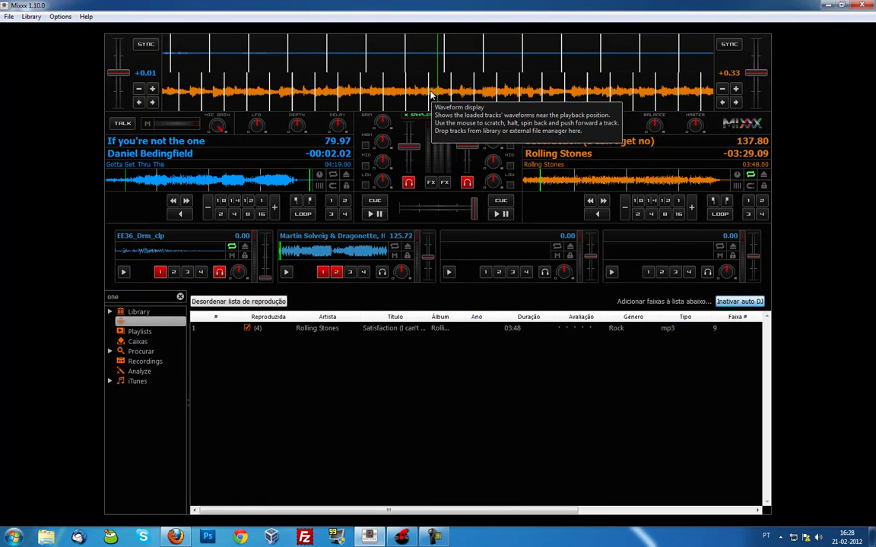
{"action": "left_click", "coordinate": [431, 186]}
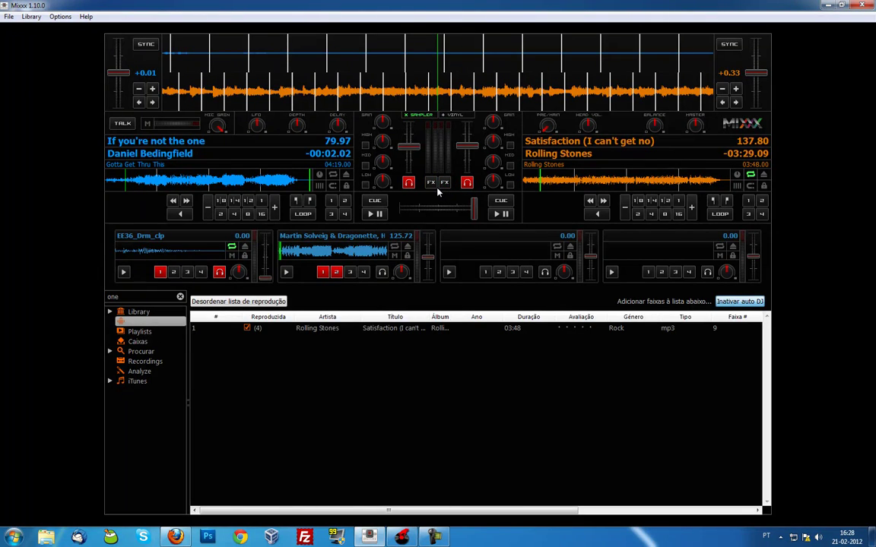
{"action": "left_click", "coordinate": [443, 187]}
{"action": "left_click", "coordinate": [441, 186]}
- Review the Hercules DJ Console Mk2 MIDI mapping and the available controller presets in the preferences, and close them without changes
{"action": "left_click", "coordinate": [60, 16]}
{"action": "left_click", "coordinate": [68, 81]}
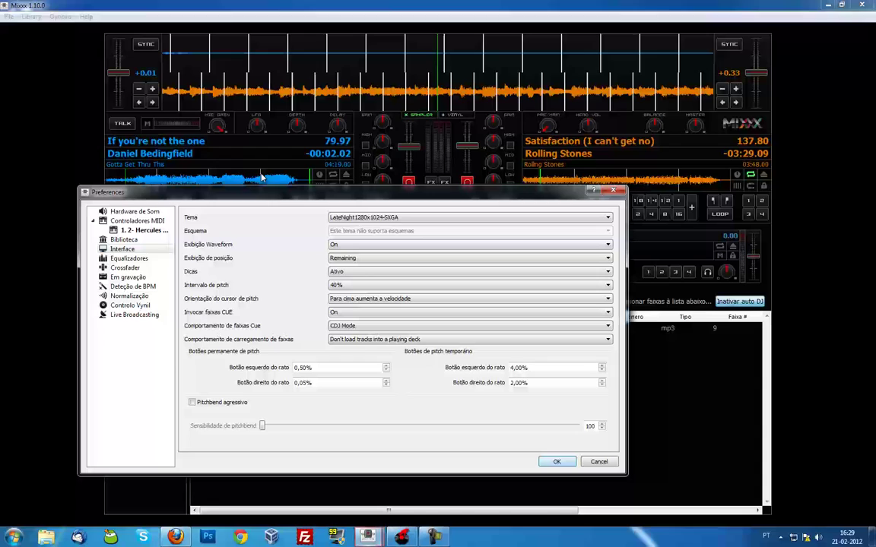
{"action": "left_click", "coordinate": [141, 229]}
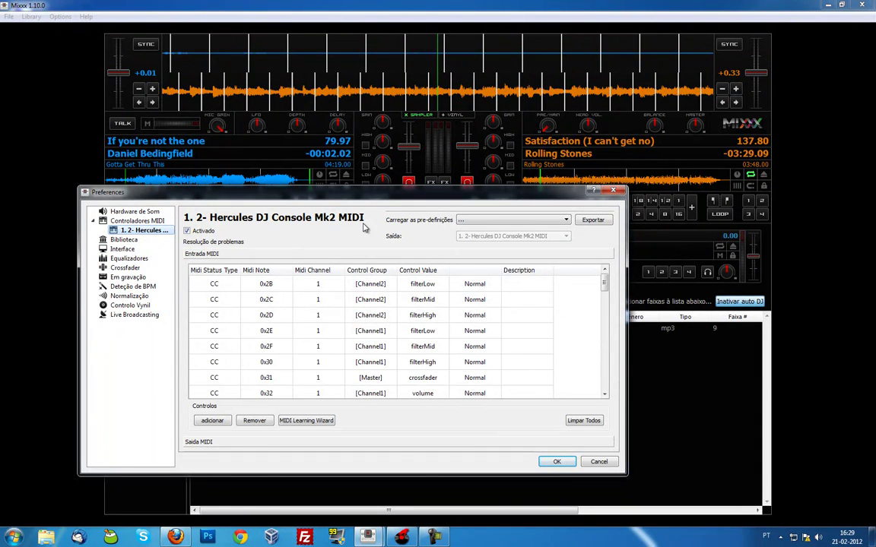
{"action": "left_click", "coordinate": [495, 220]}
{"action": "scroll", "coordinate": [524, 269], "scroll_direction": "down", "scroll_amount": 3}
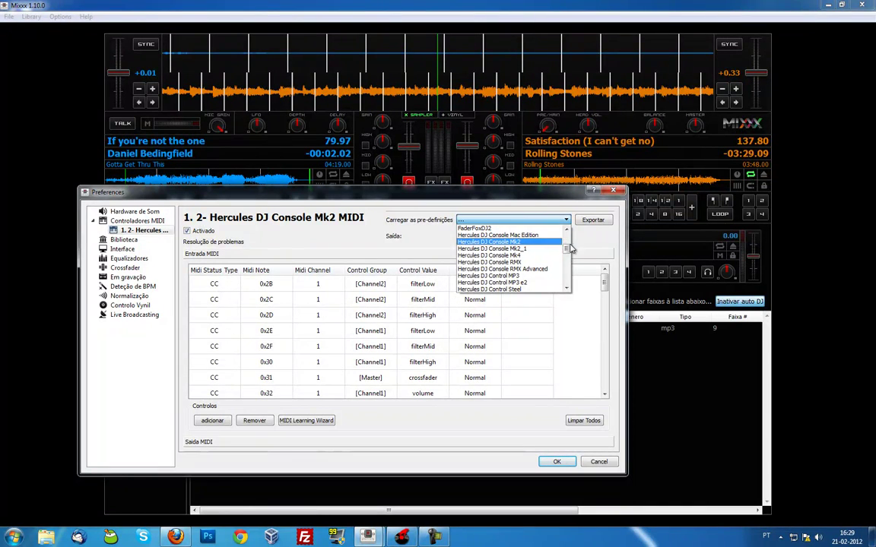
{"action": "left_click", "coordinate": [542, 221]}
{"action": "left_click", "coordinate": [615, 191]}
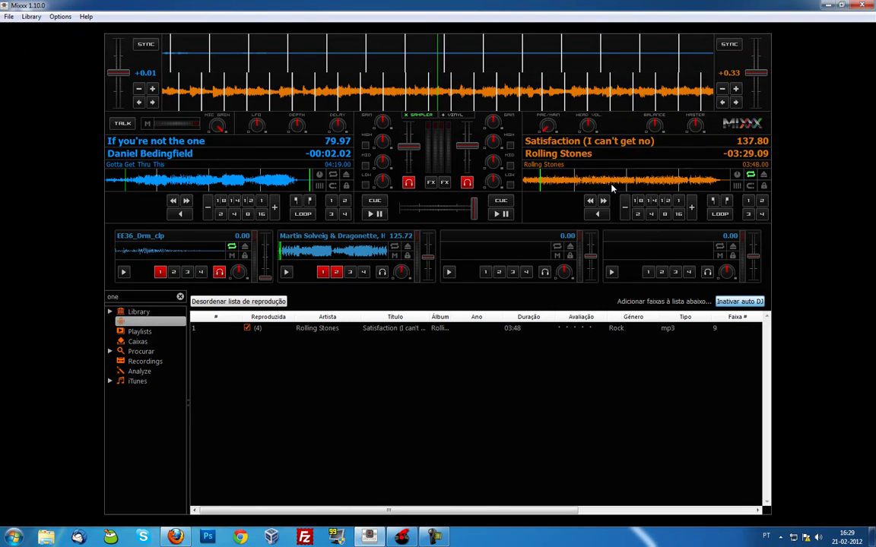
- Switch to Firefox, look through the Mixxx website's home page and return to Mixxx
{"action": "left_click", "coordinate": [176, 537]}
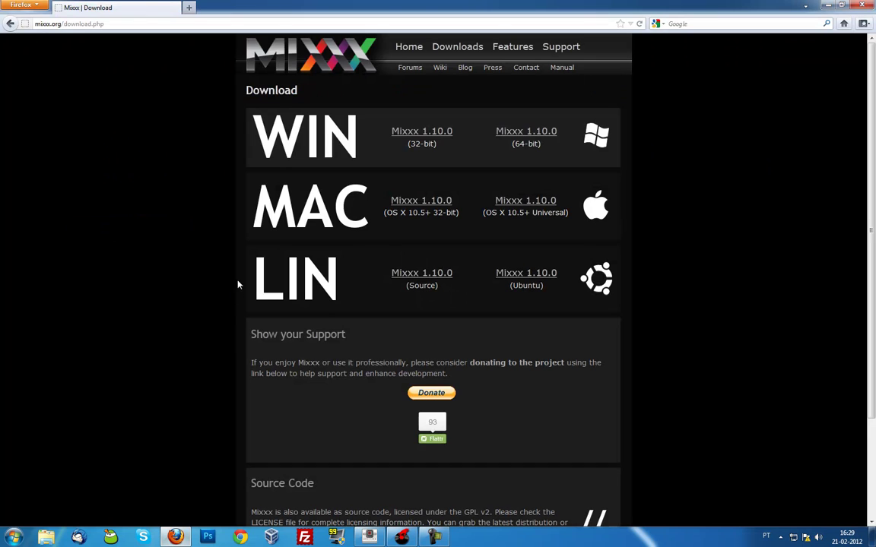
{"action": "left_click", "coordinate": [406, 50]}
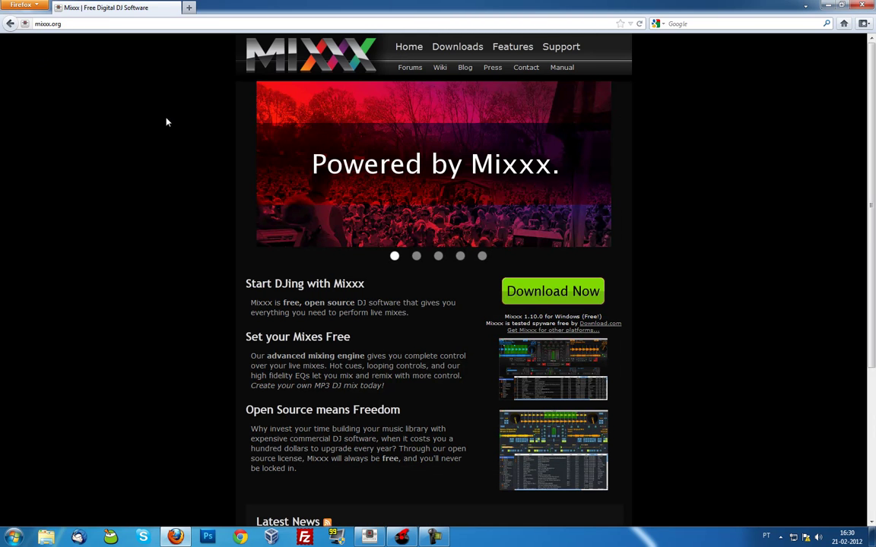
{"action": "scroll", "coordinate": [440, 100], "scroll_direction": "down", "scroll_amount": 5}
{"action": "scroll", "coordinate": [444, 235], "scroll_direction": "up", "scroll_amount": 5}
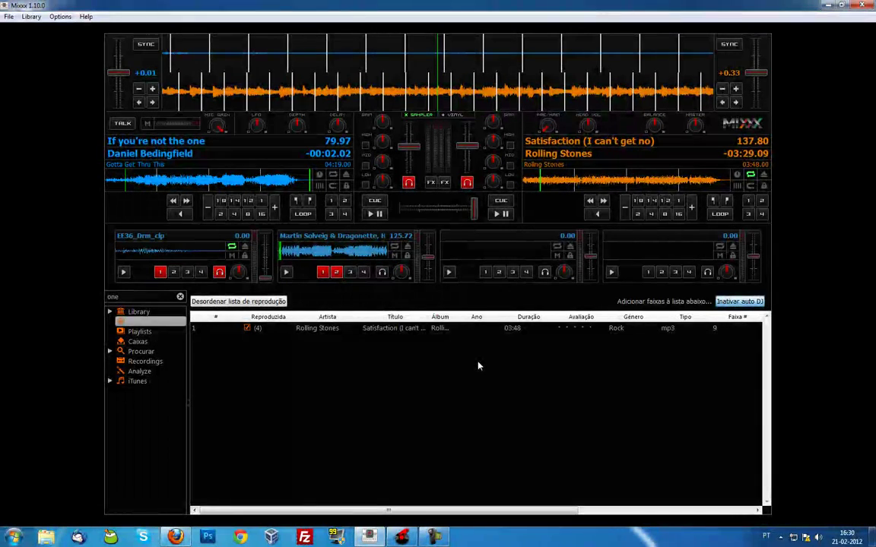
{"action": "key", "text": "alt+Tab"}
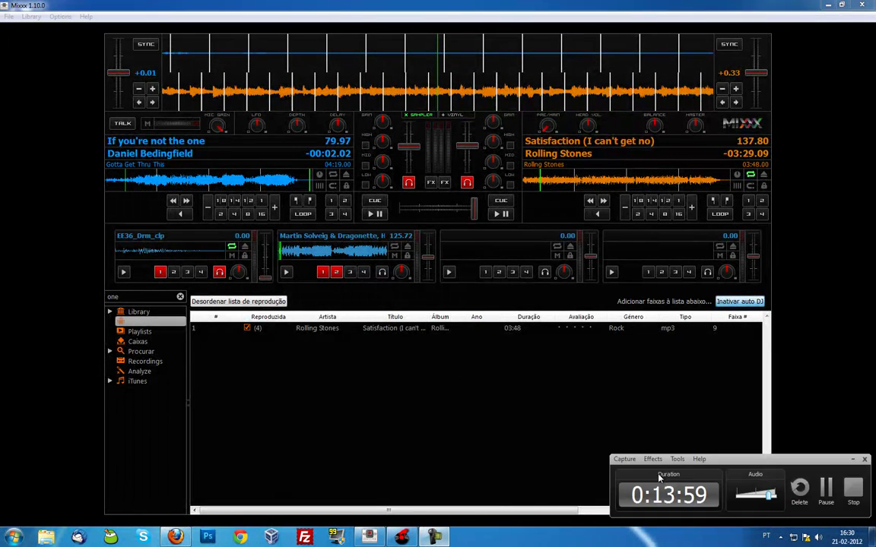